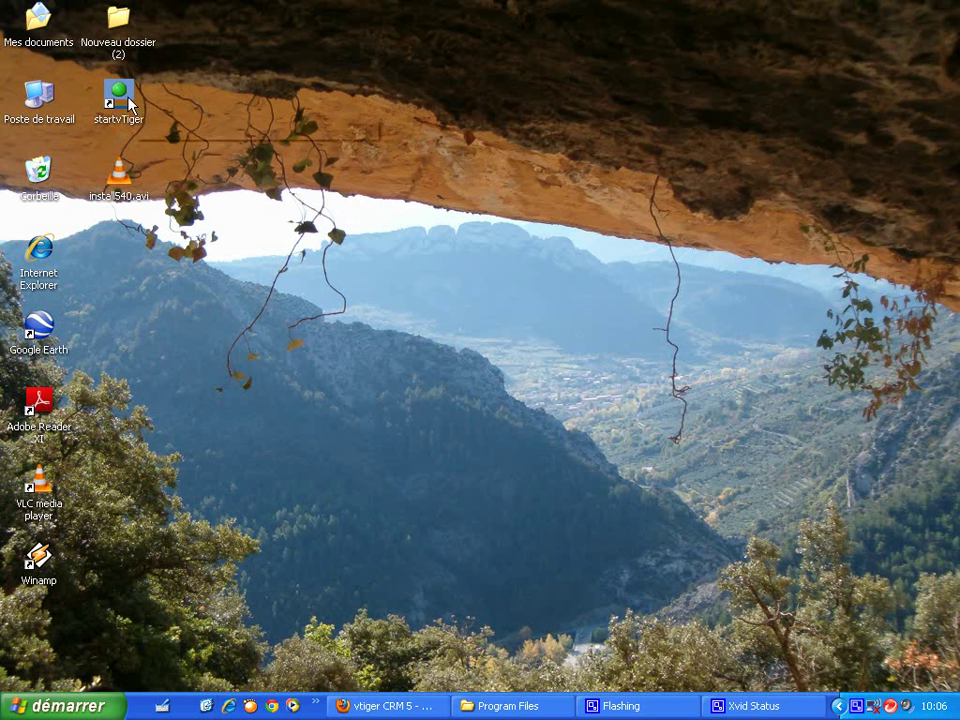
Step: Move the startvTiger shortcut to the middle of the desktop, and view the vtiger CRM login page in Firefox
left_click_drag(120, 95, 561, 378)
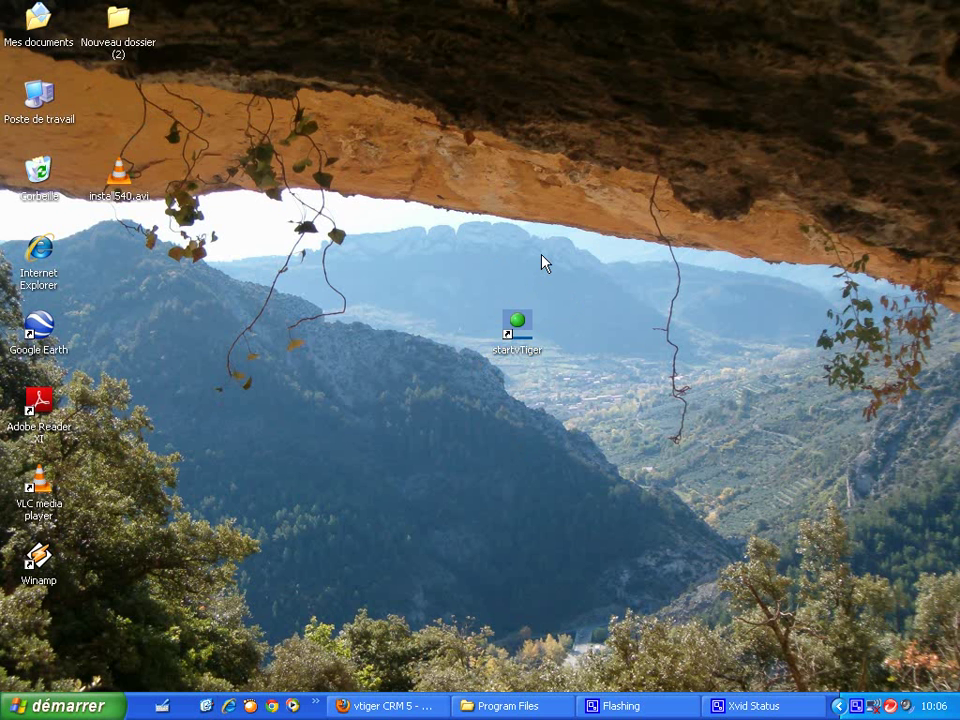
left_click(389, 706)
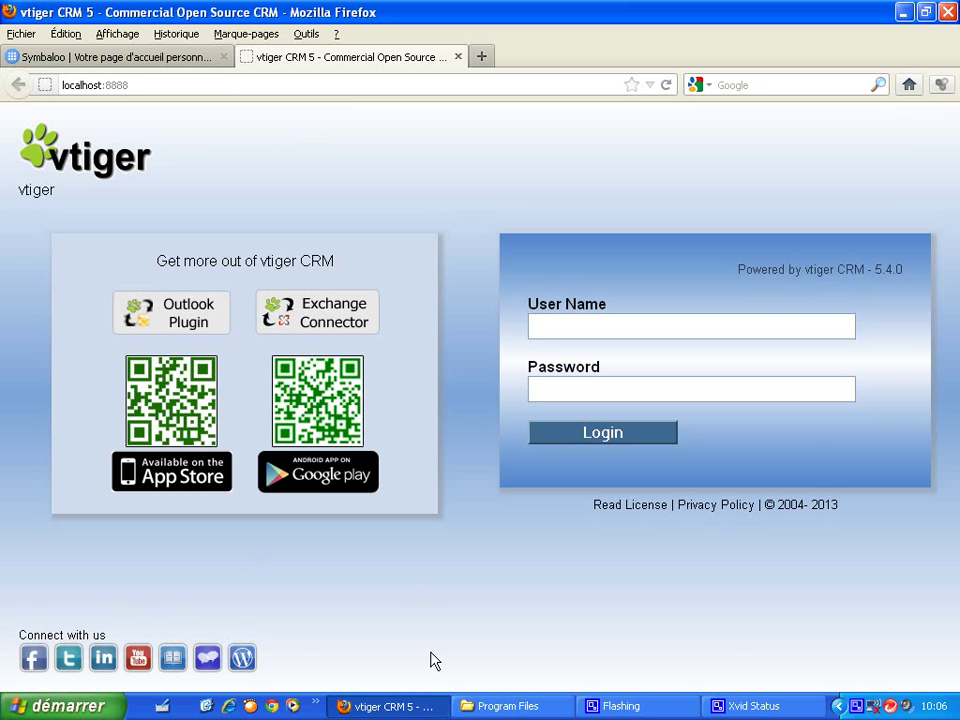
left_click(162, 706)
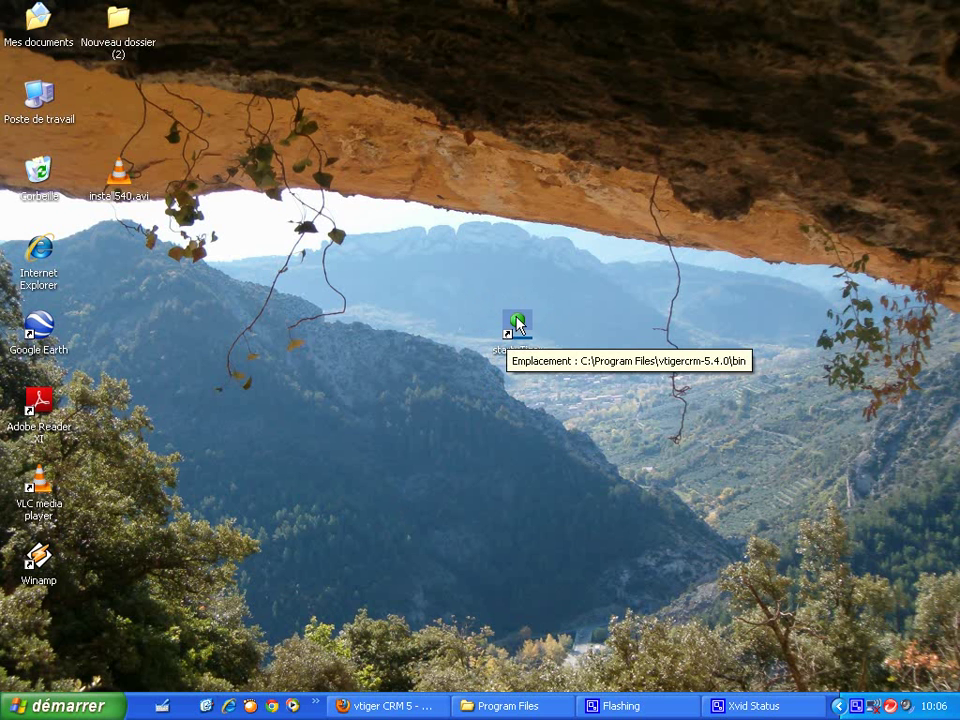
Step: Switch to Windows Explorer and open the vtigercrm-5.4.0 installation folder in C:\Program Files
left_click(505, 706)
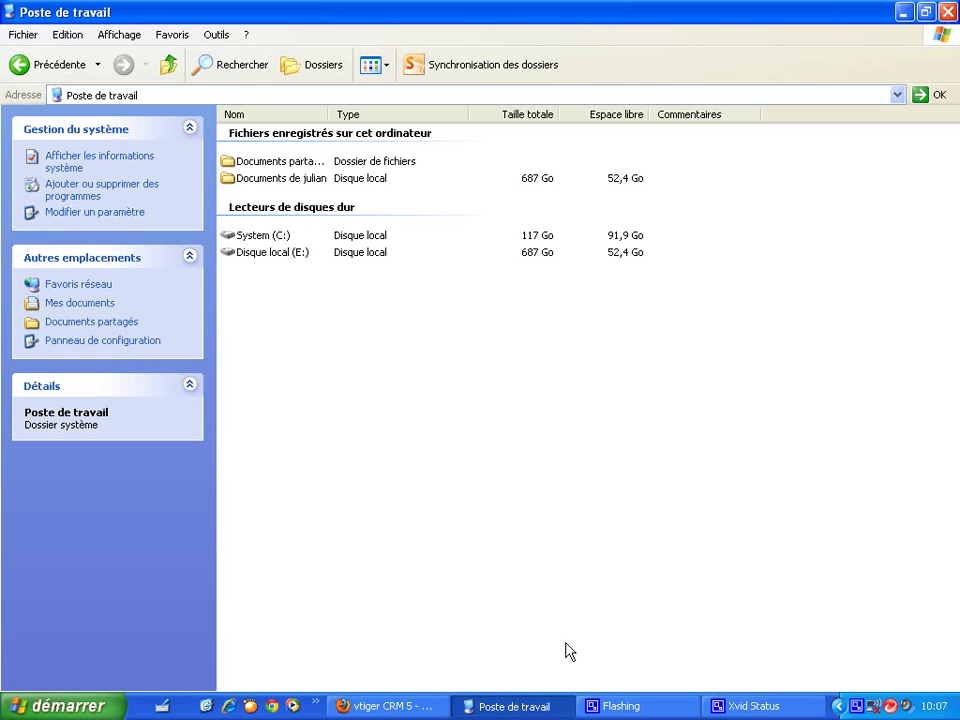
double_click(272, 240)
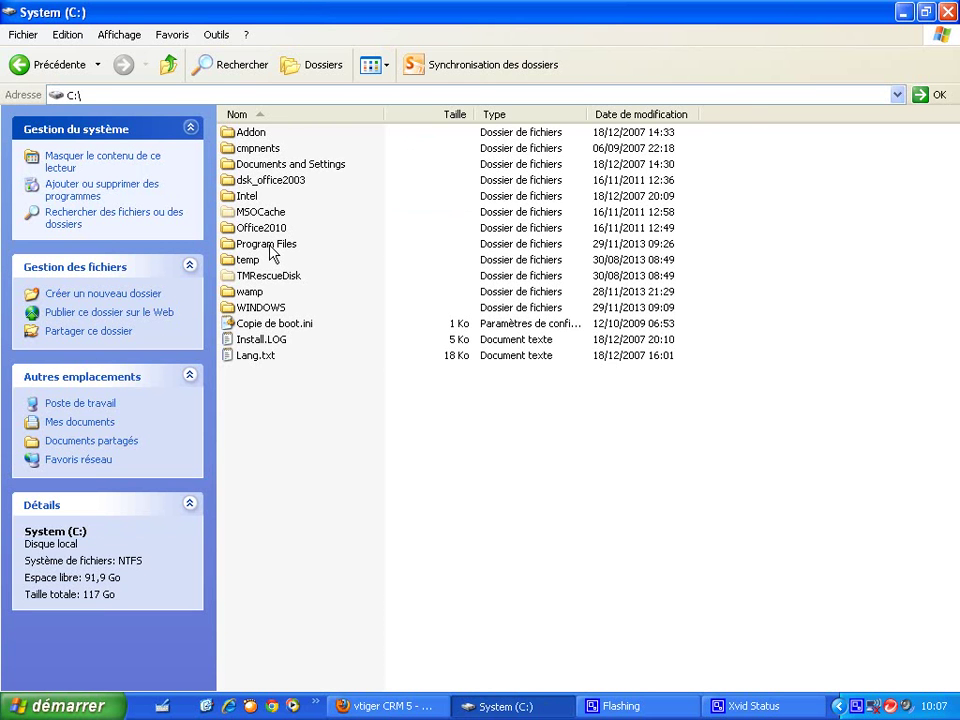
double_click(270, 245)
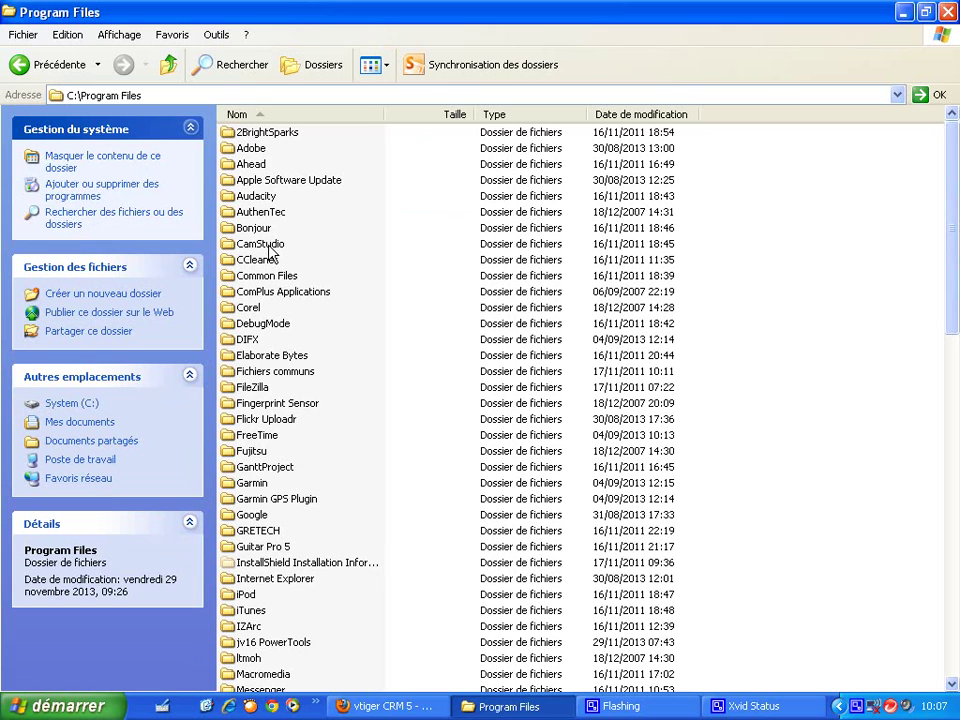
left_click_drag(957, 241, 957, 544)
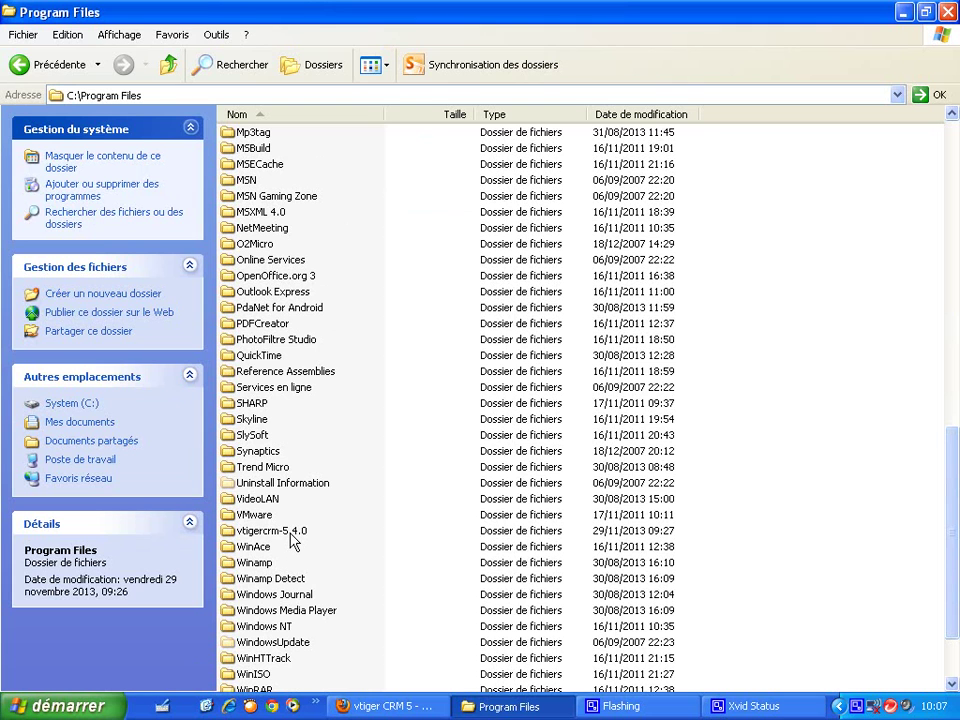
mouse_move(291, 540)
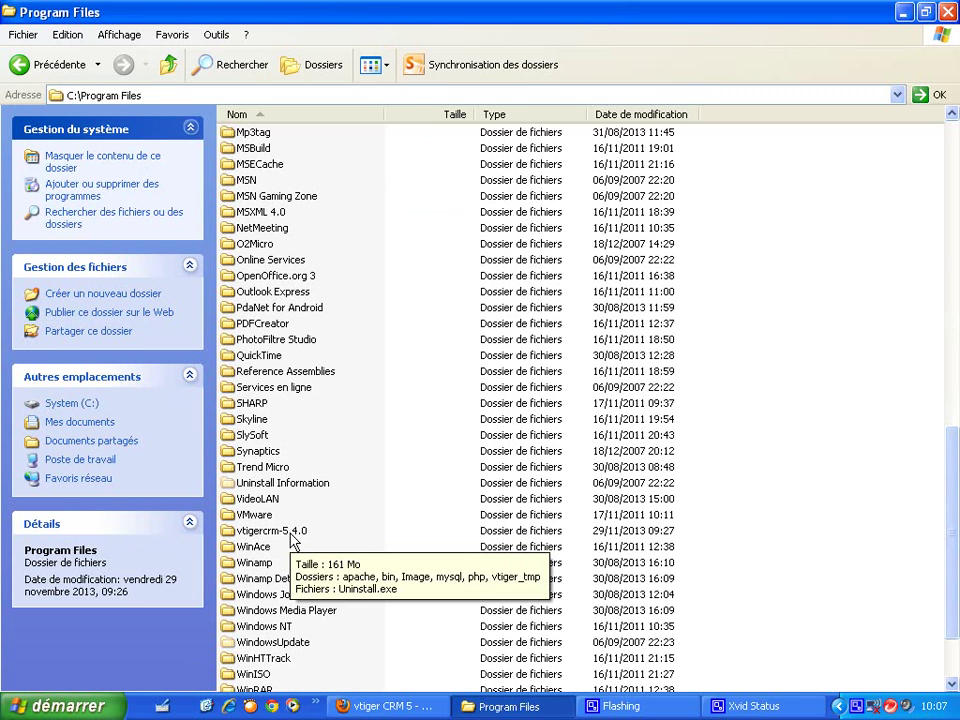
double_click(291, 535)
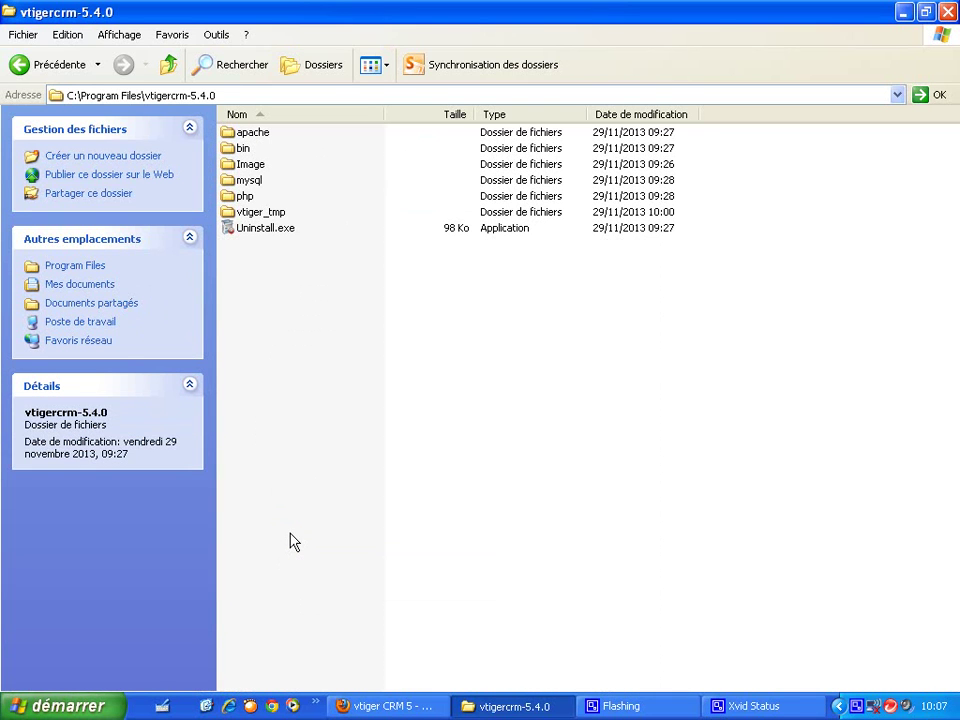
Step: Point out the apache, mysql and php folders of the vtiger CRM installation by selecting each one
left_click(265, 139)
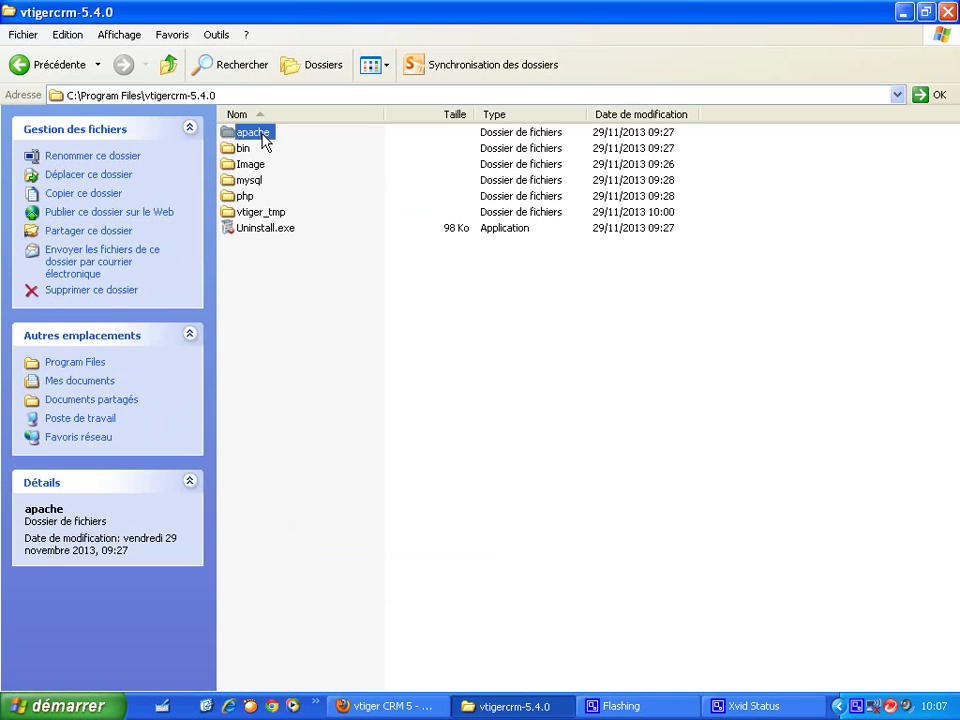
left_click(254, 185)
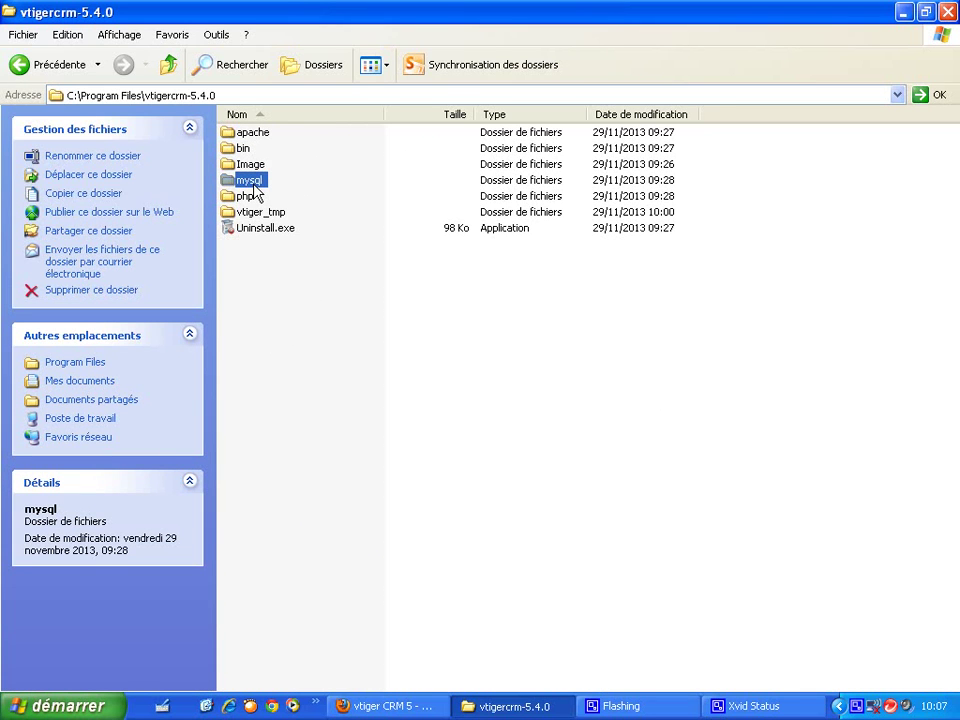
left_click(243, 199)
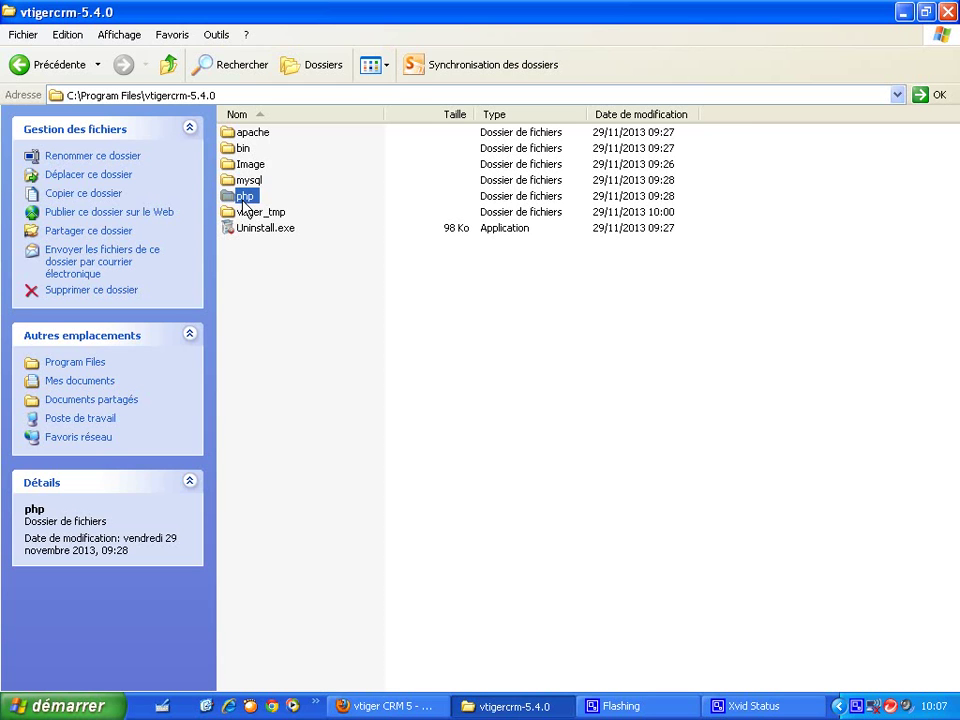
Step: Open the database folder mysql\data\vtigercrm540 and look at its table files
double_click(250, 183)
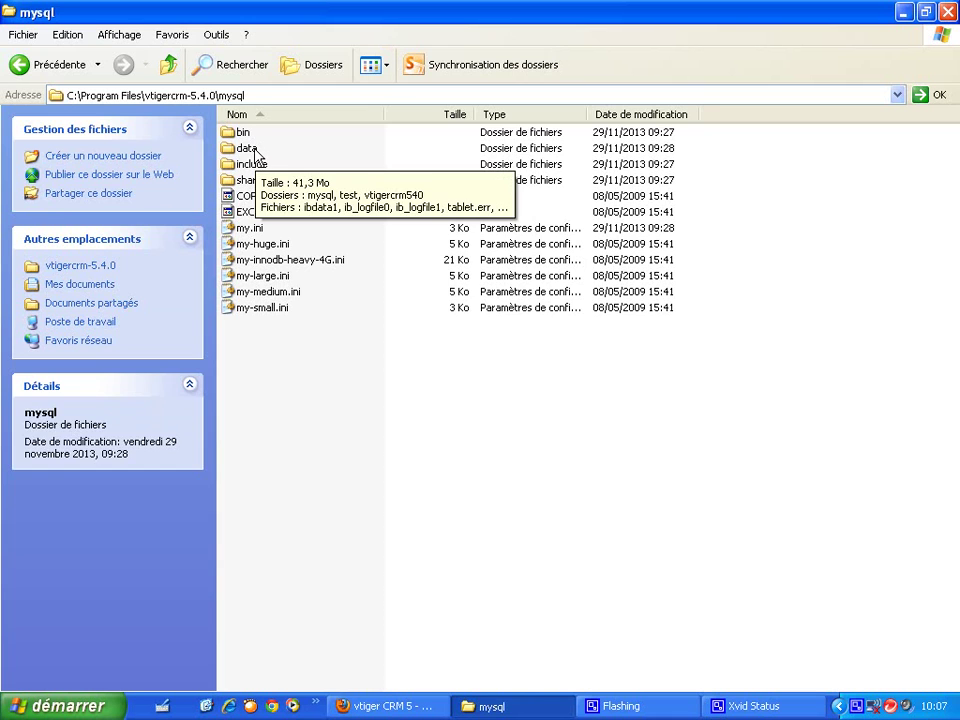
double_click(252, 150)
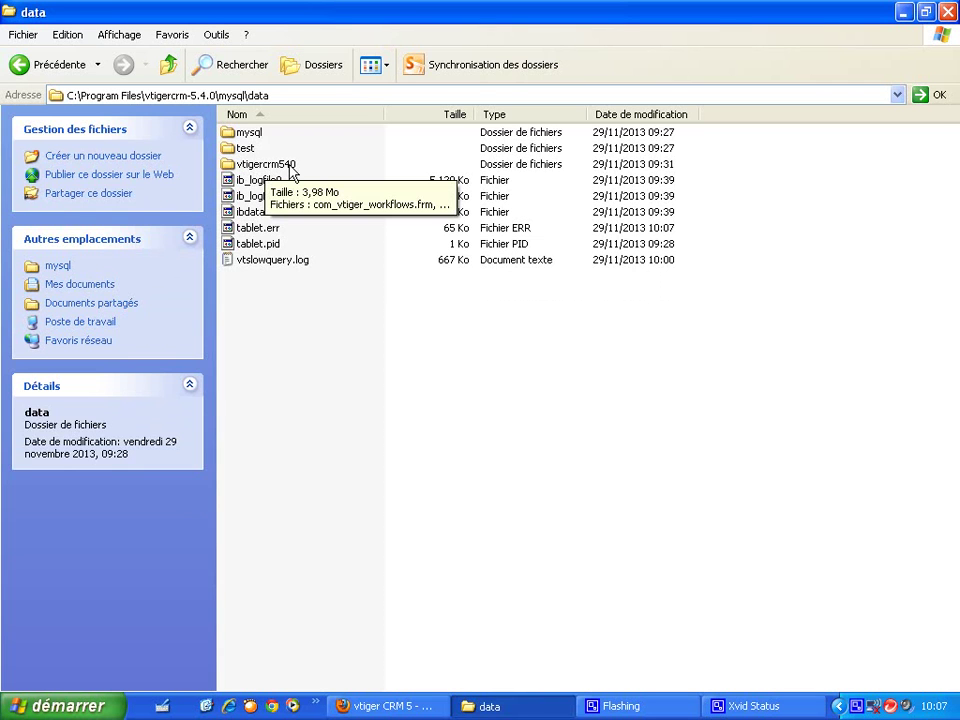
double_click(291, 172)
mouse_move(953, 150)
left_mouse_down()
mouse_move(953, 630)
mouse_move(956, 150)
left_mouse_up()
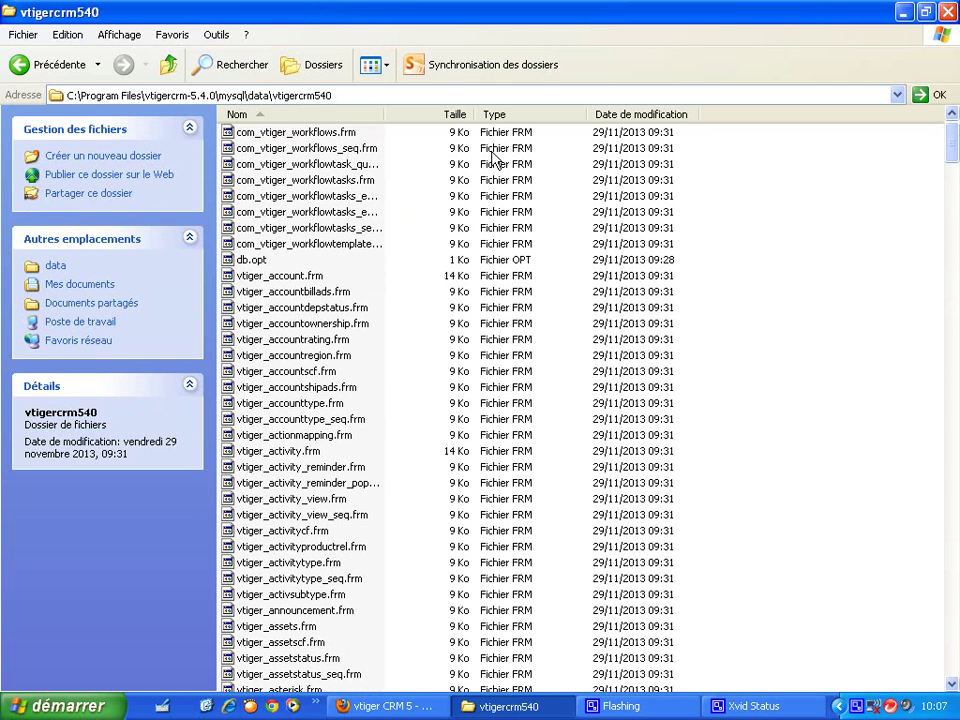
Step: Return to the vtigercrm-5.4.0 folder and open the application's apache\htdocs\vtigerCRM\modules folder
left_click(169, 66)
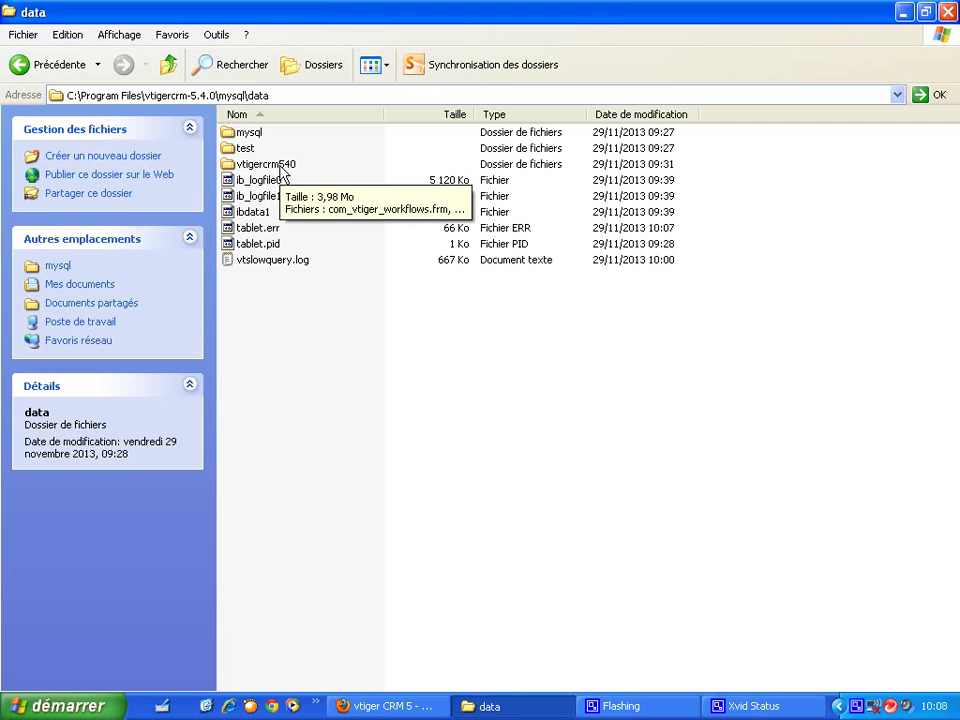
left_click(169, 66)
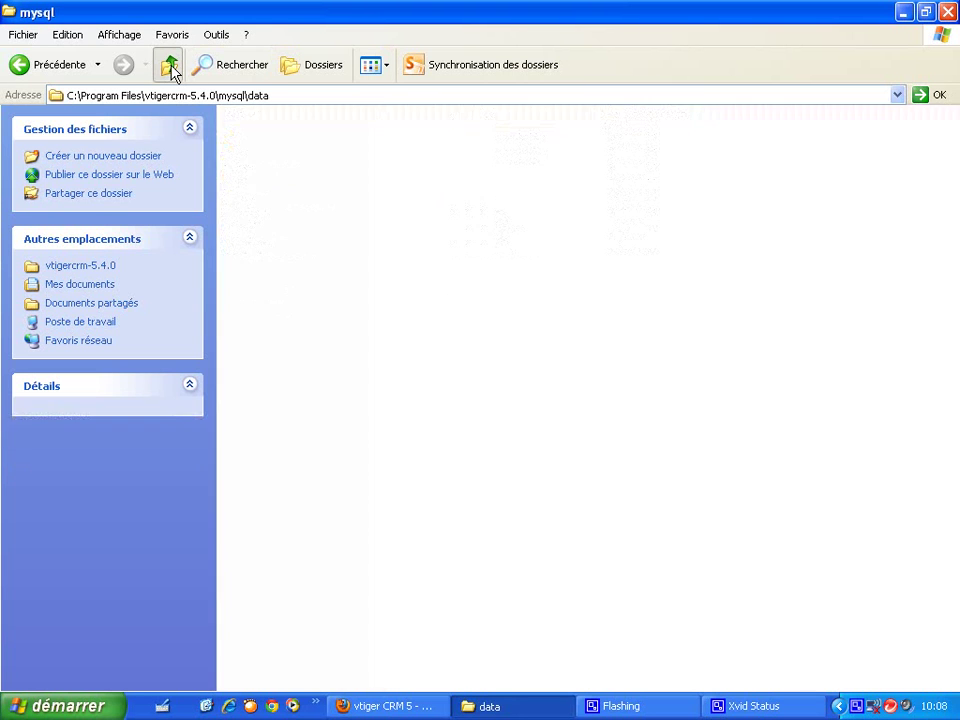
left_click(169, 66)
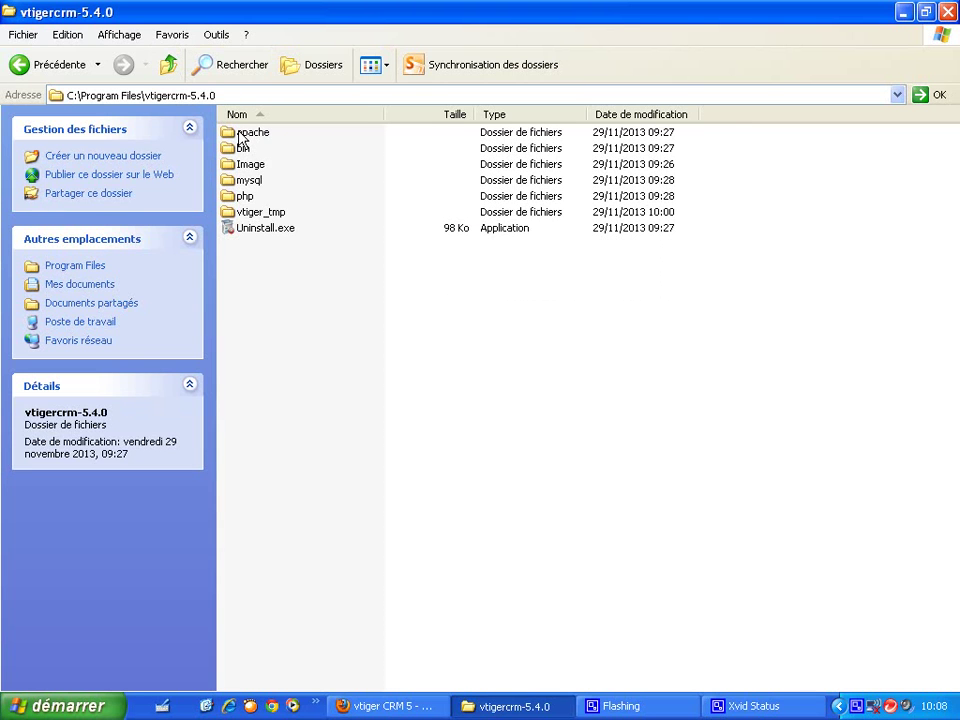
double_click(240, 138)
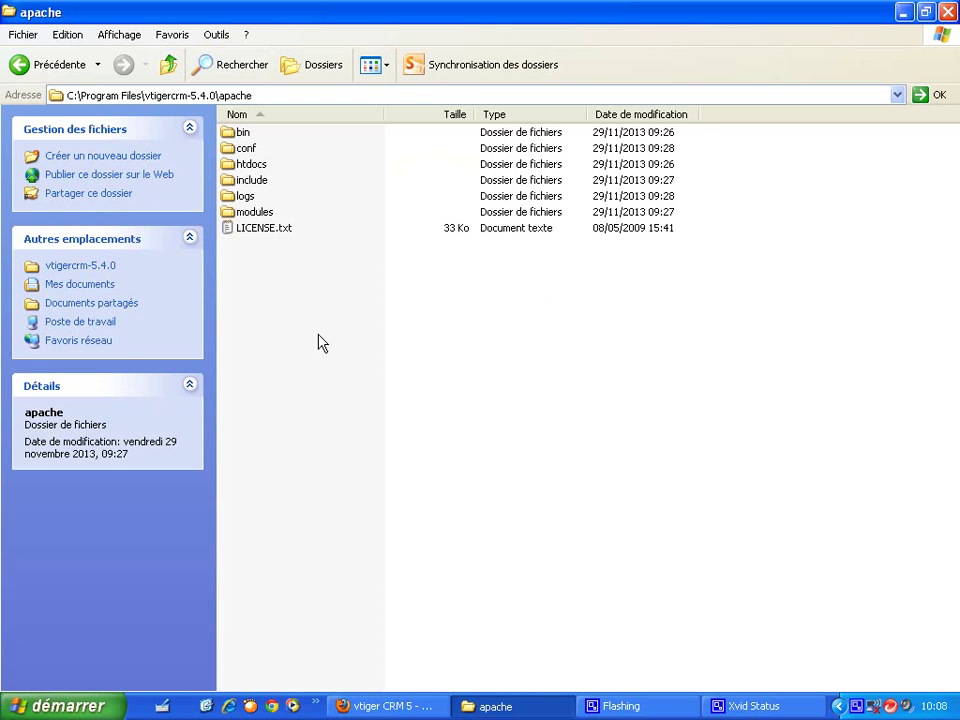
double_click(259, 166)
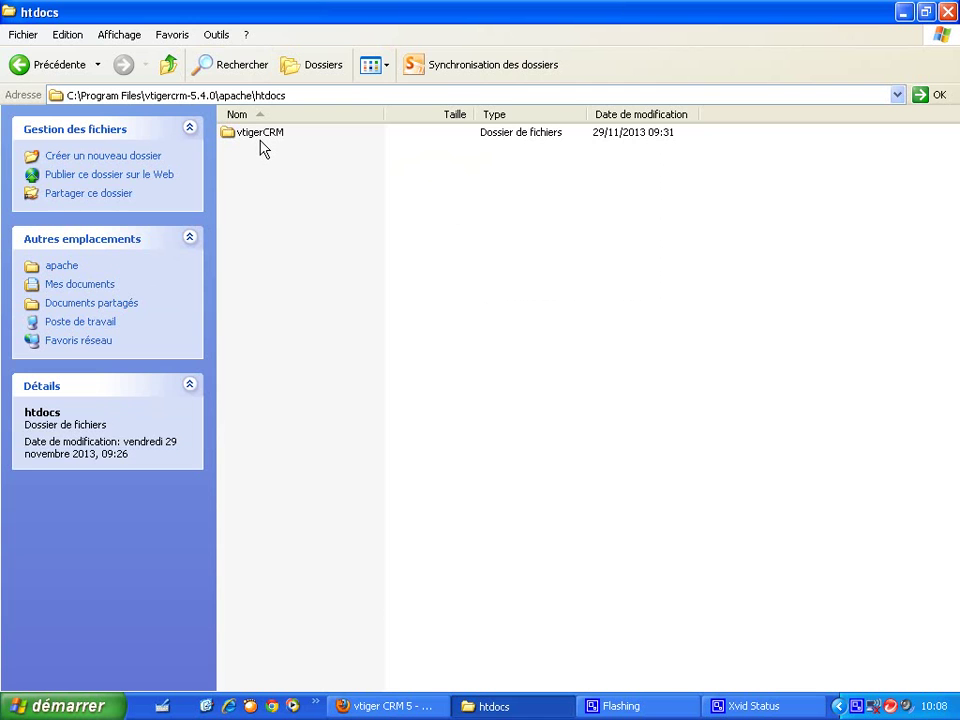
double_click(260, 140)
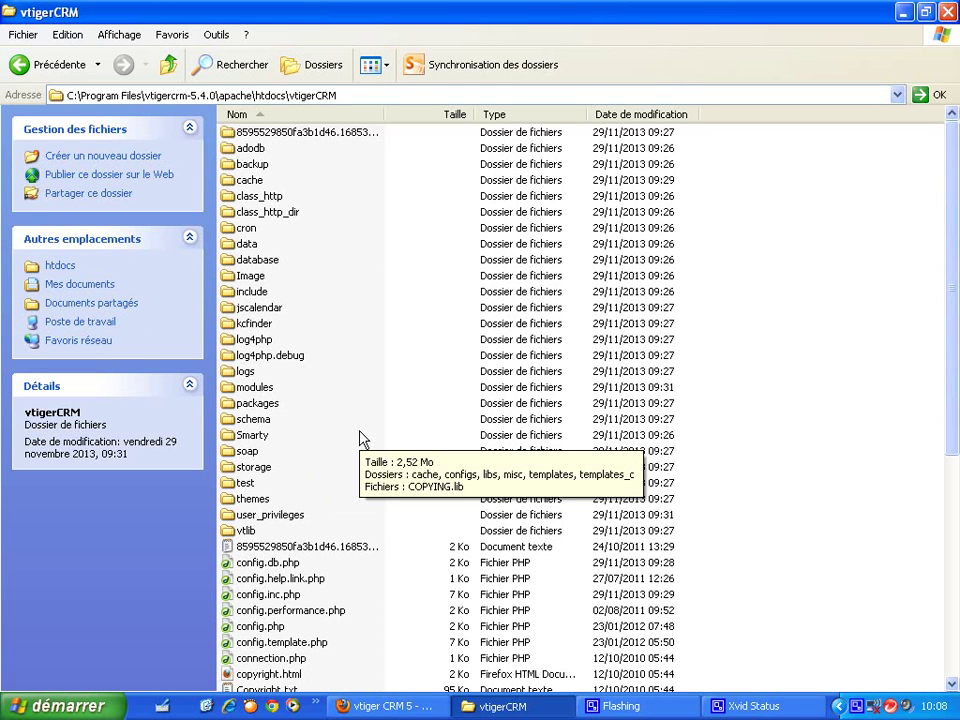
double_click(254, 390)
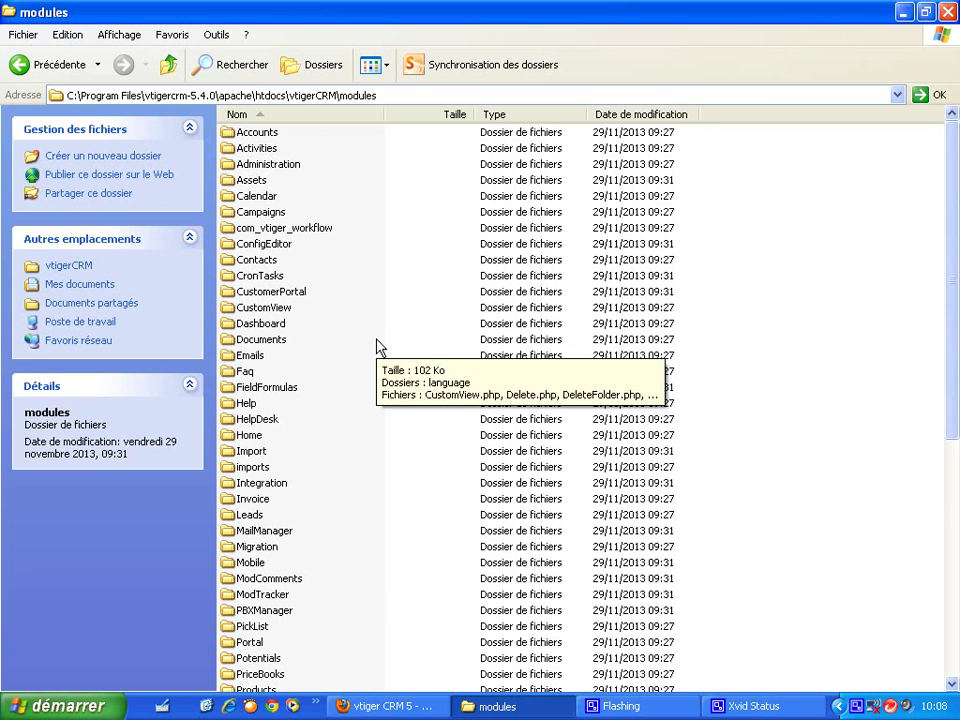
Step: Examine the list of CRM module folders, selecting Accounts, Calendar and Products in turn
left_click(265, 133)
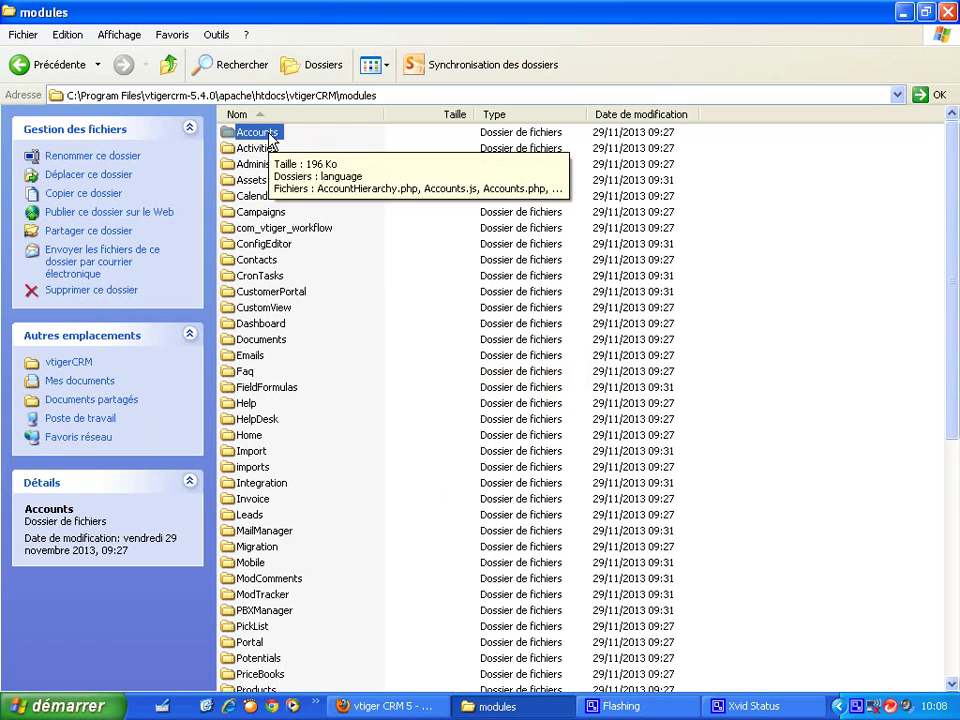
left_click(278, 200)
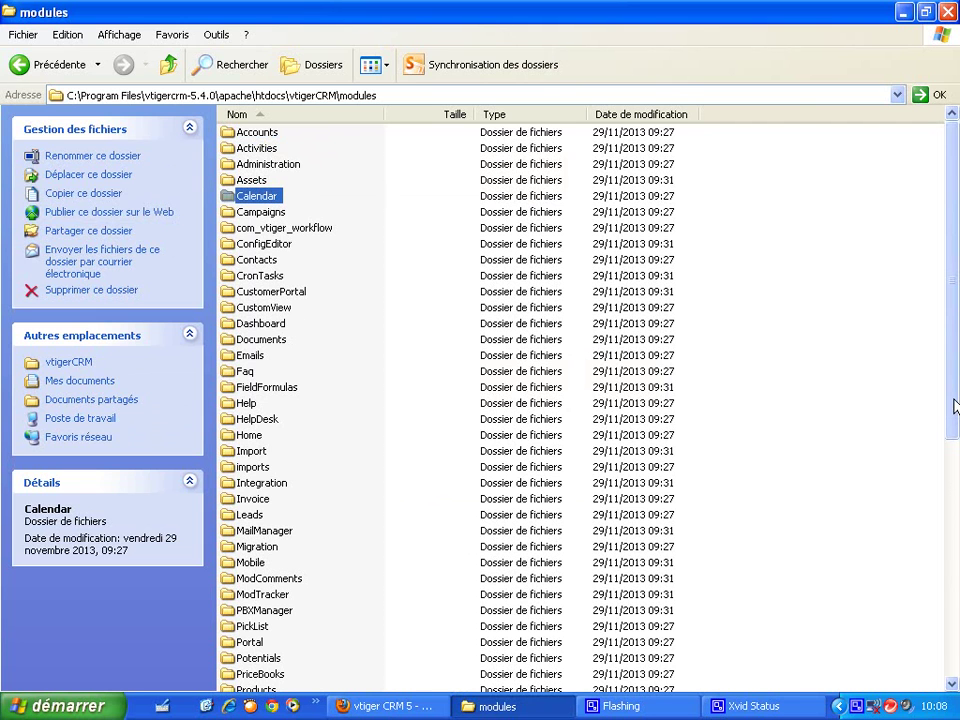
left_click_drag(955, 405, 955, 418)
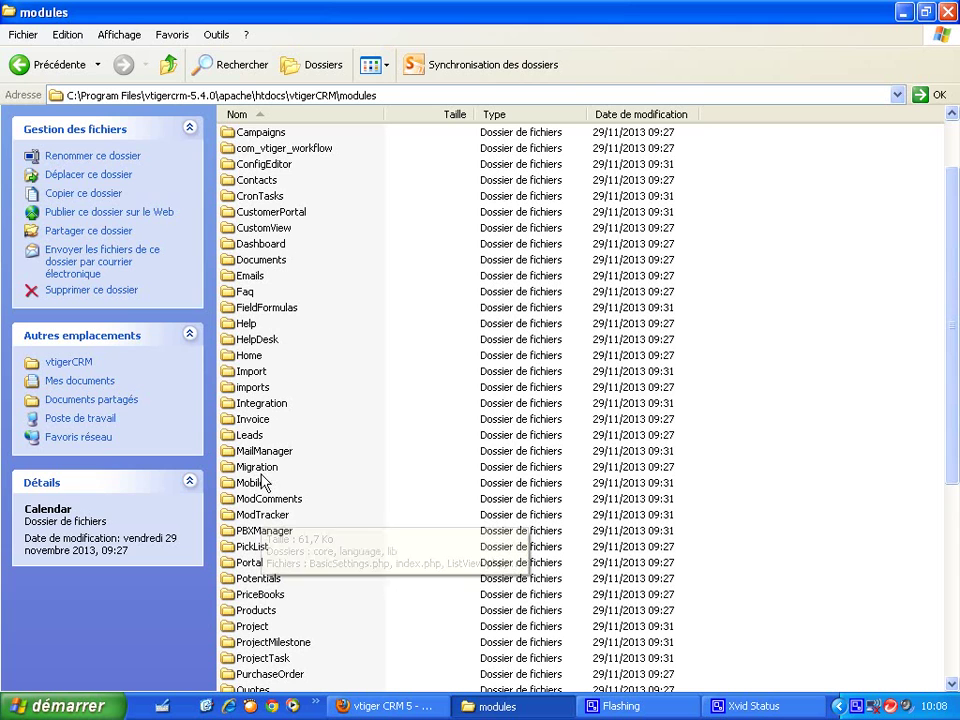
left_click(262, 610)
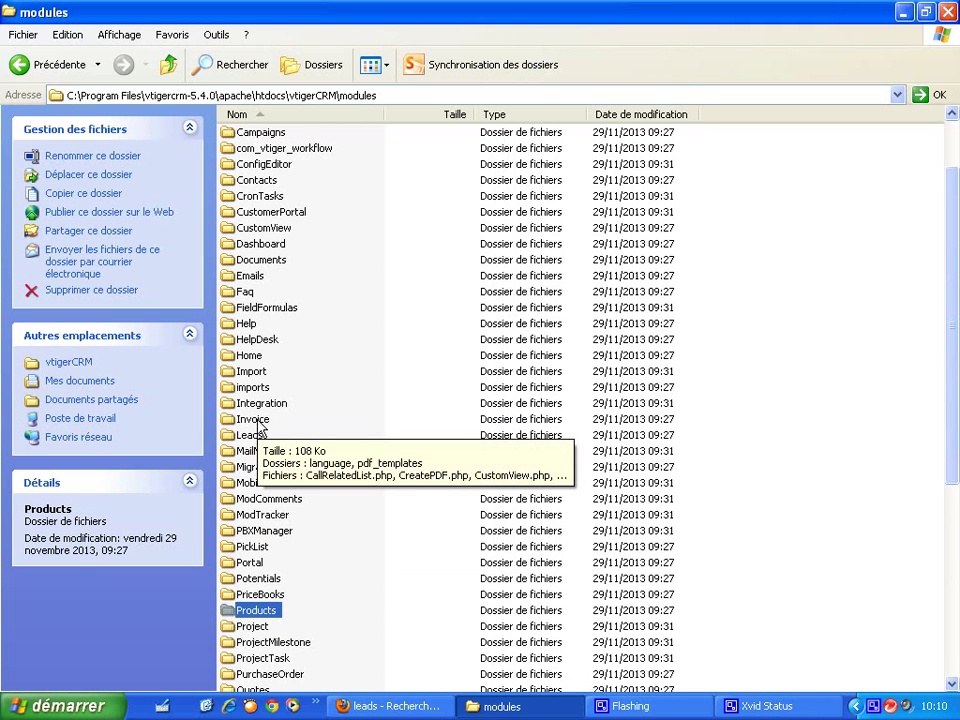
left_click_drag(956, 317, 953, 371)
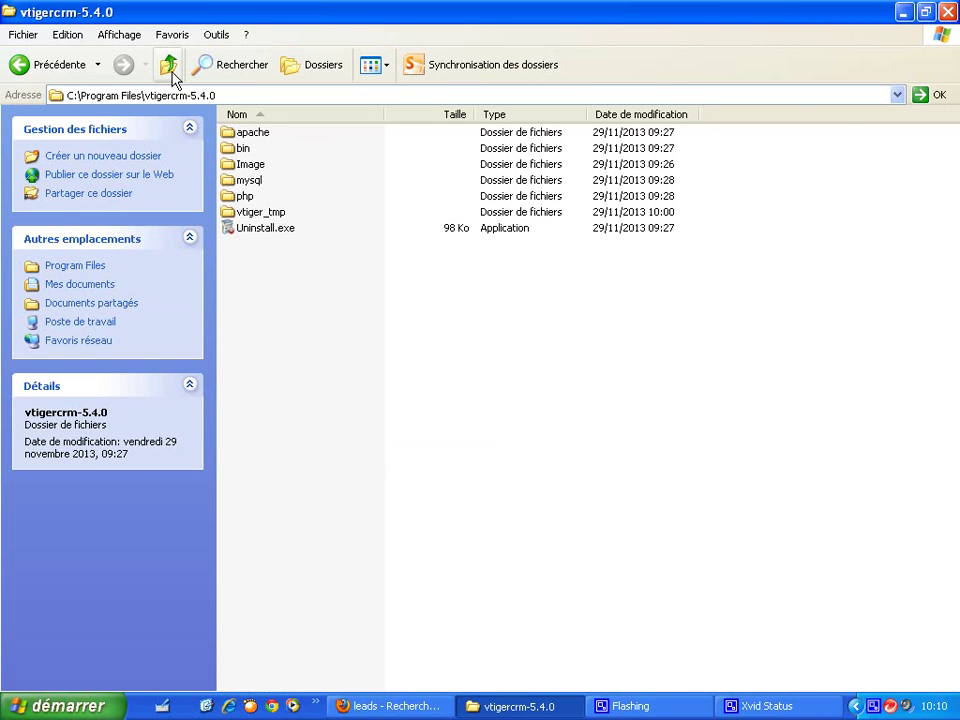
Step: Go back up to C:\Program Files, locate the vtigercrm-5.4.0 folder in the list and reopen it
left_click(169, 66)
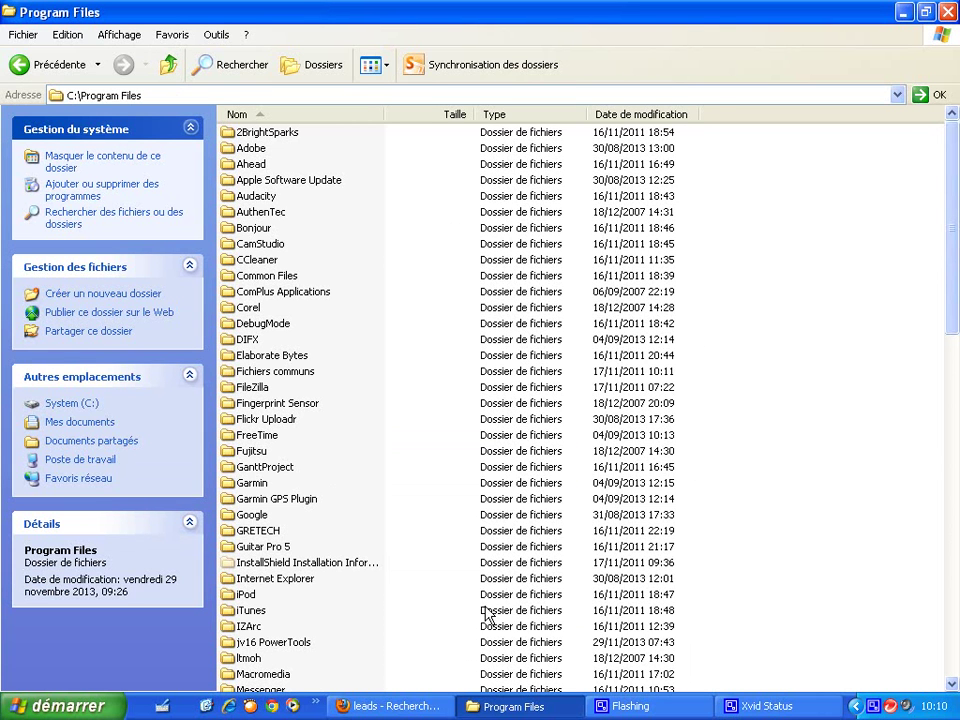
left_click_drag(948, 222, 956, 568)
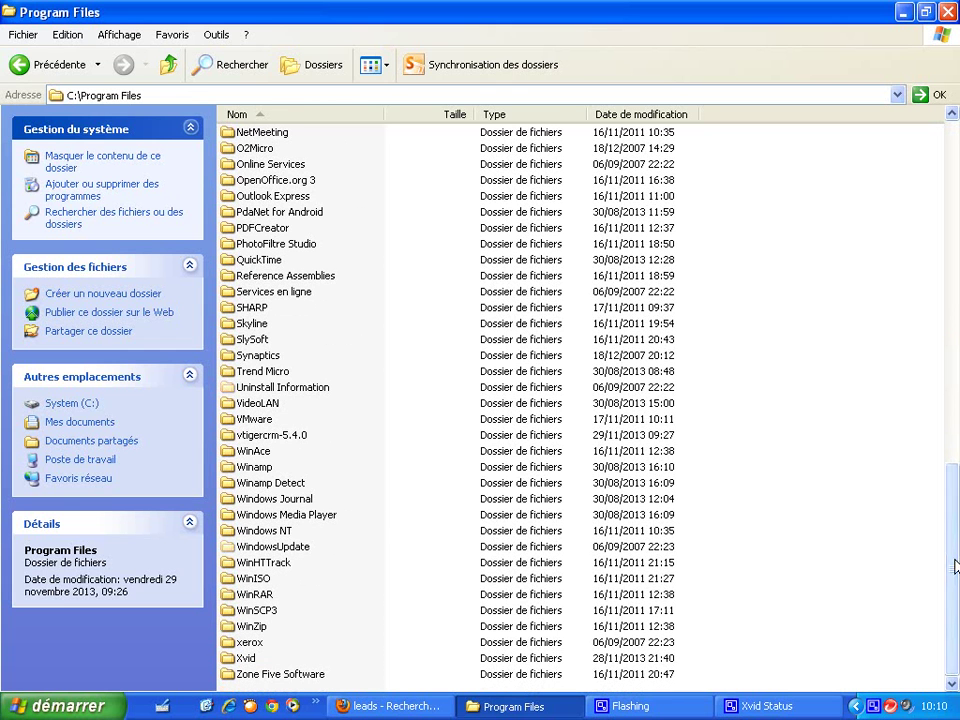
double_click(295, 437)
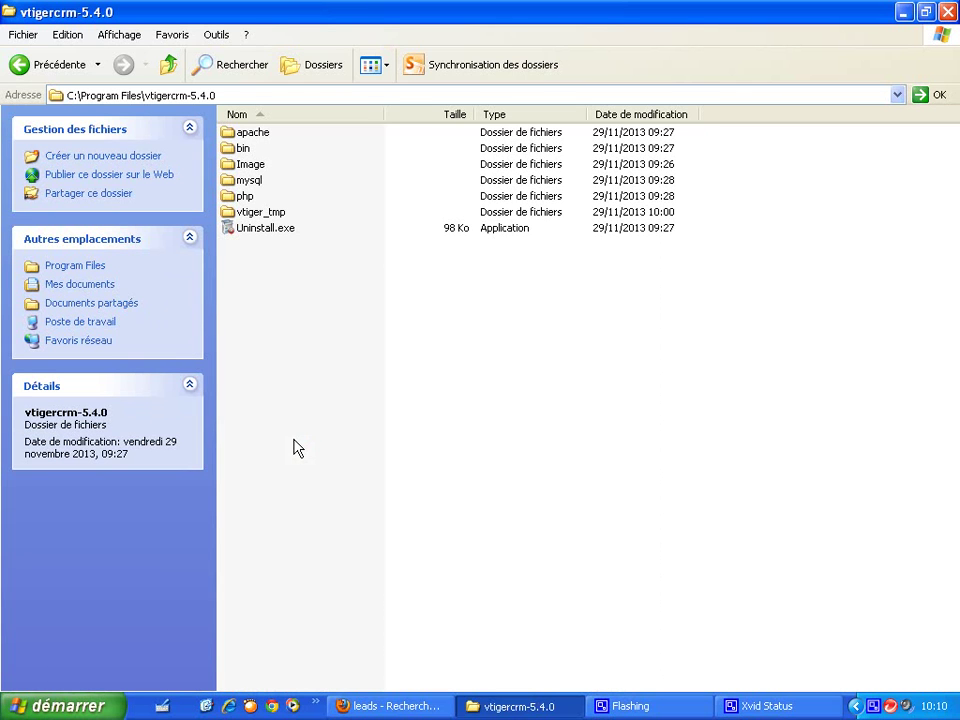